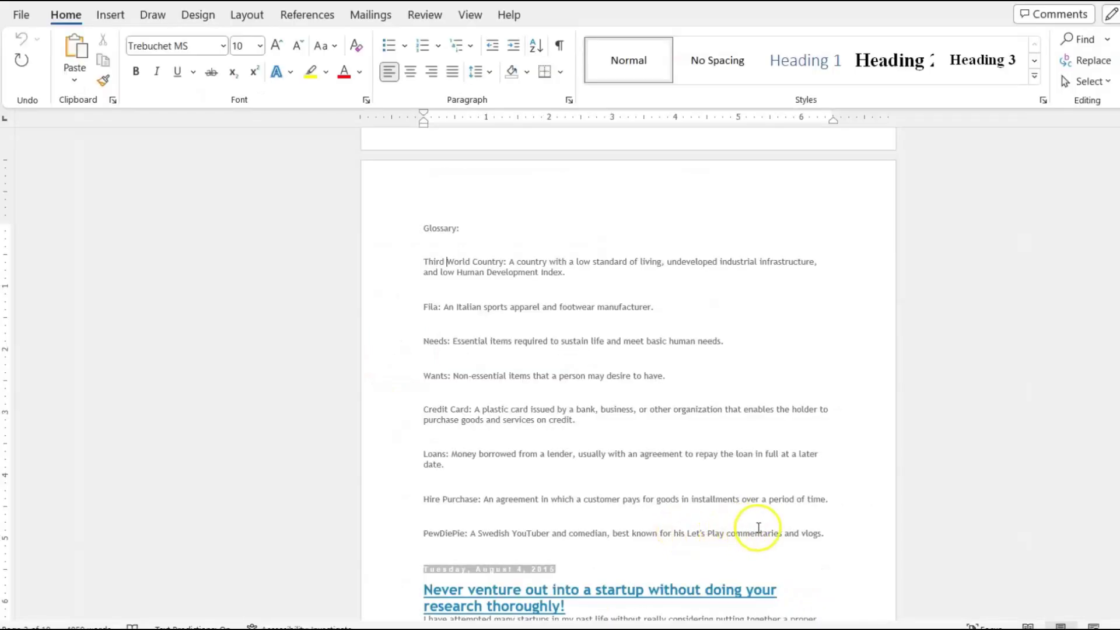
# - Insert a page break after the last glossary entry, PewDiePie
pyautogui.click(825, 532)
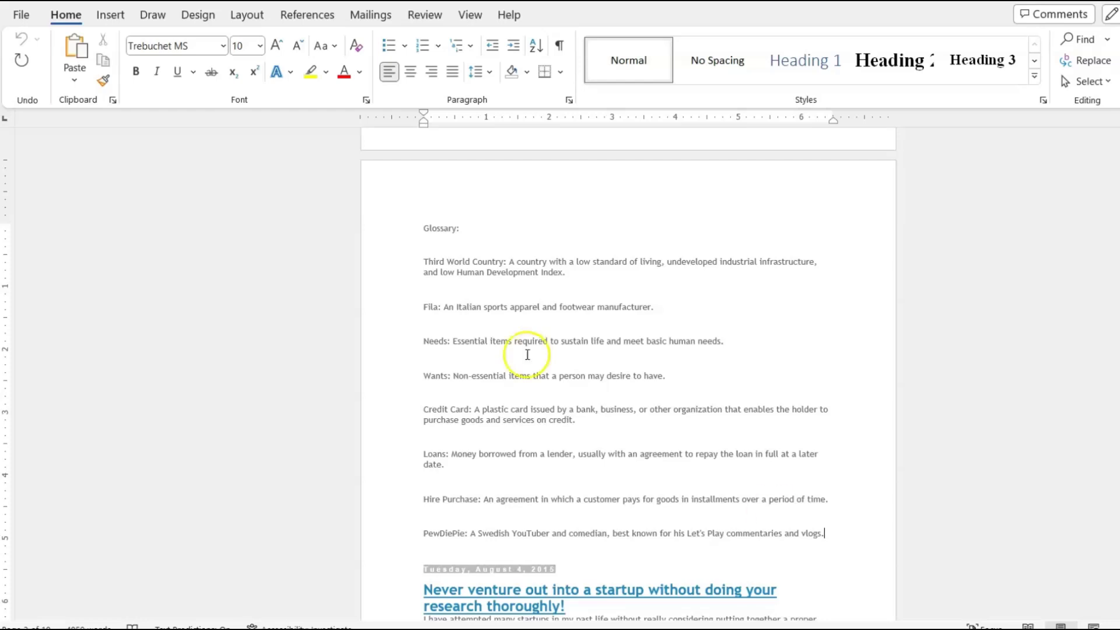
pyautogui.click(108, 16)
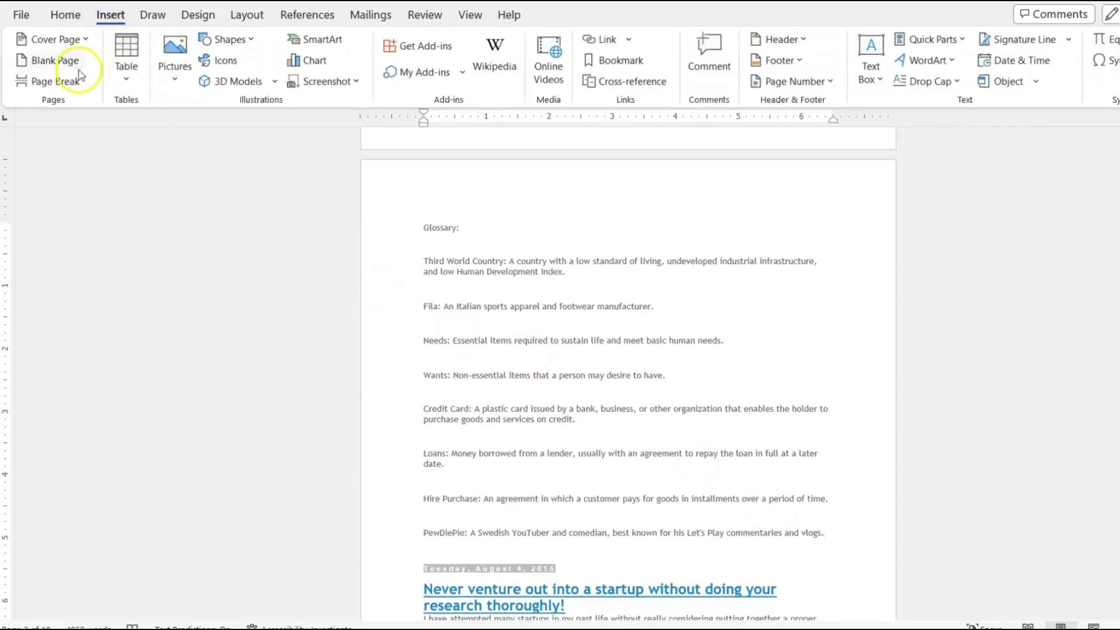
pyautogui.click(54, 82)
# - Check where the page break landed, then put the cursor after 'Glossary:'
pyautogui.click(540, 383)
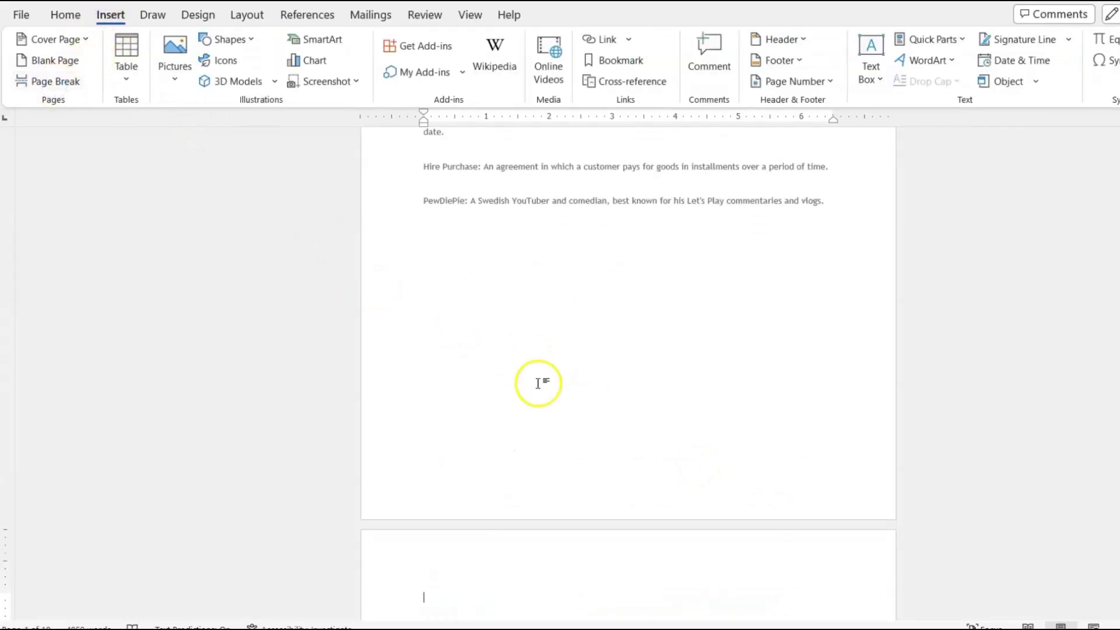
pyautogui.scroll(-2, 540, 383)
pyautogui.scroll(7, 540, 382)
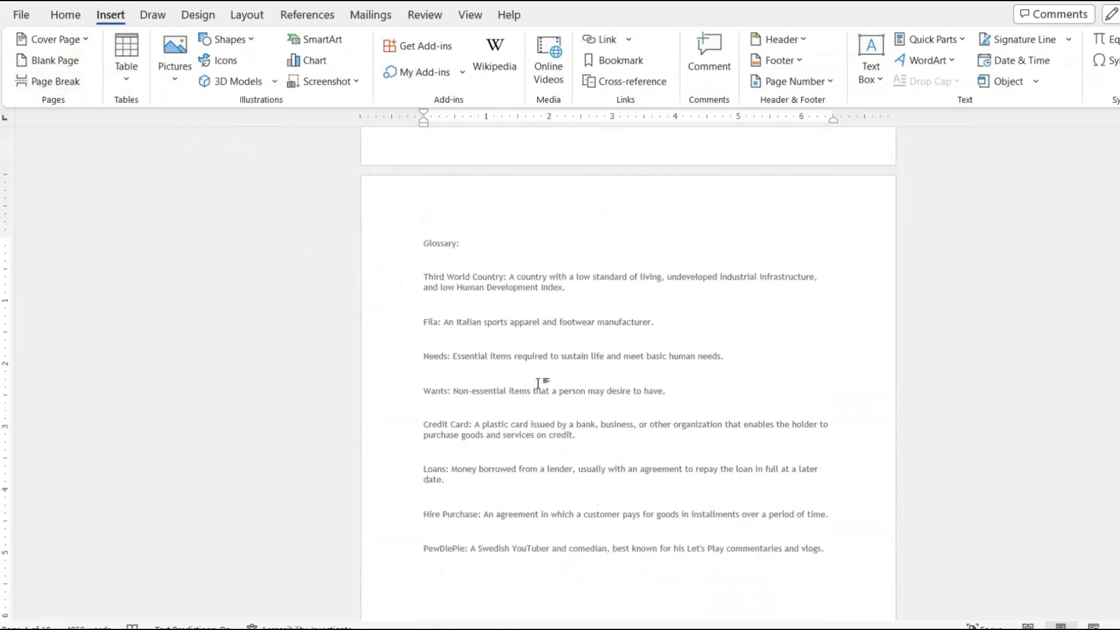
pyautogui.click(489, 322)
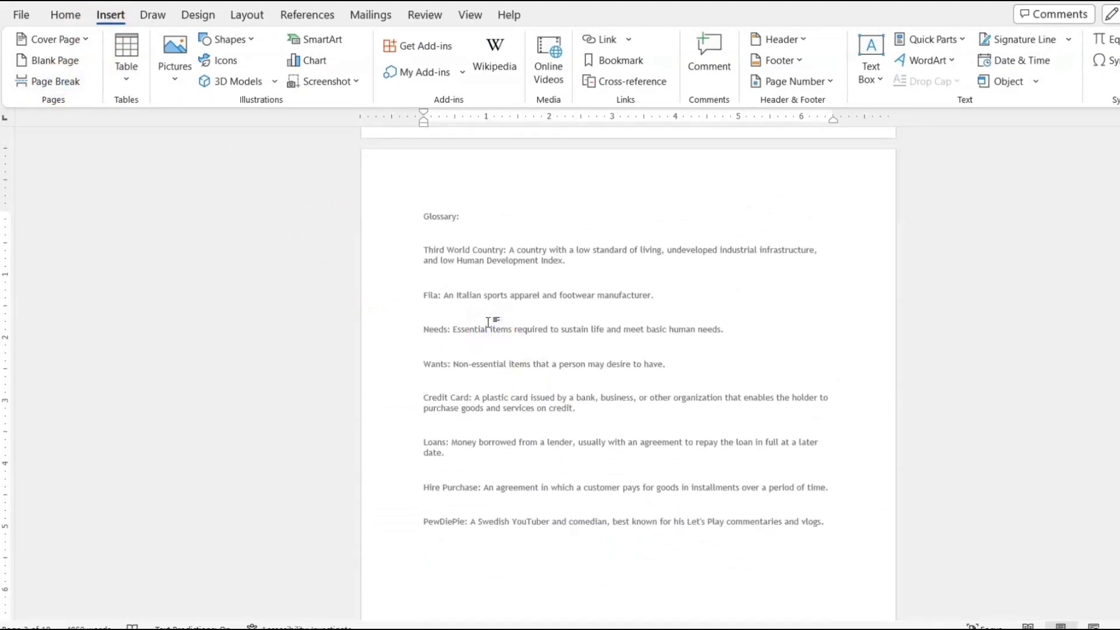
pyautogui.click(458, 217)
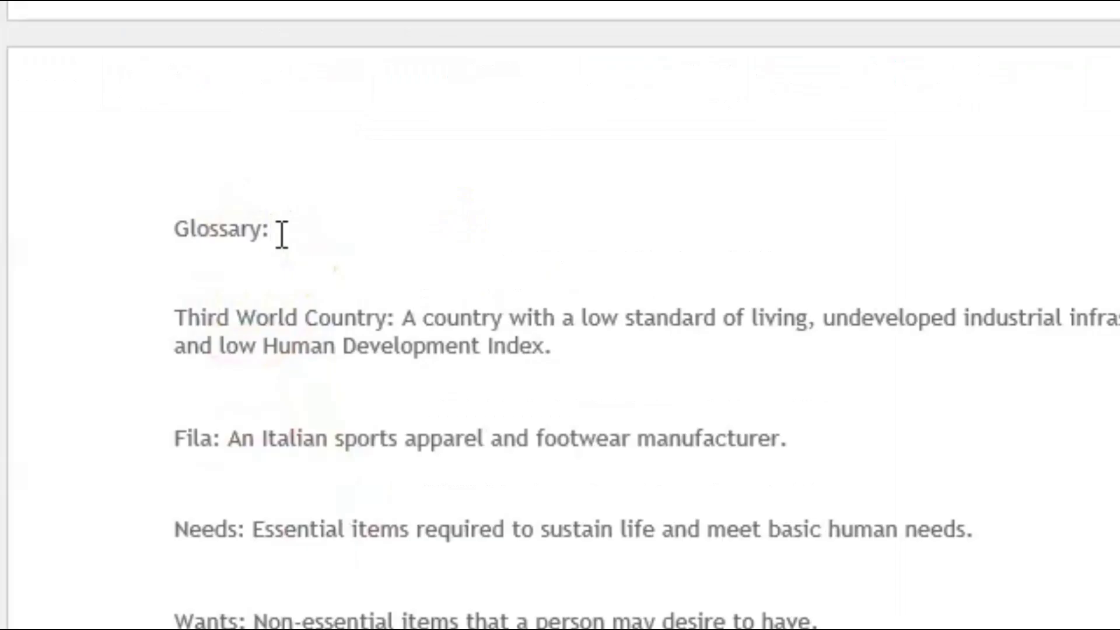
# - Delete the colon after 'Glossary' and select the heading word
pyautogui.press('BackSpace')
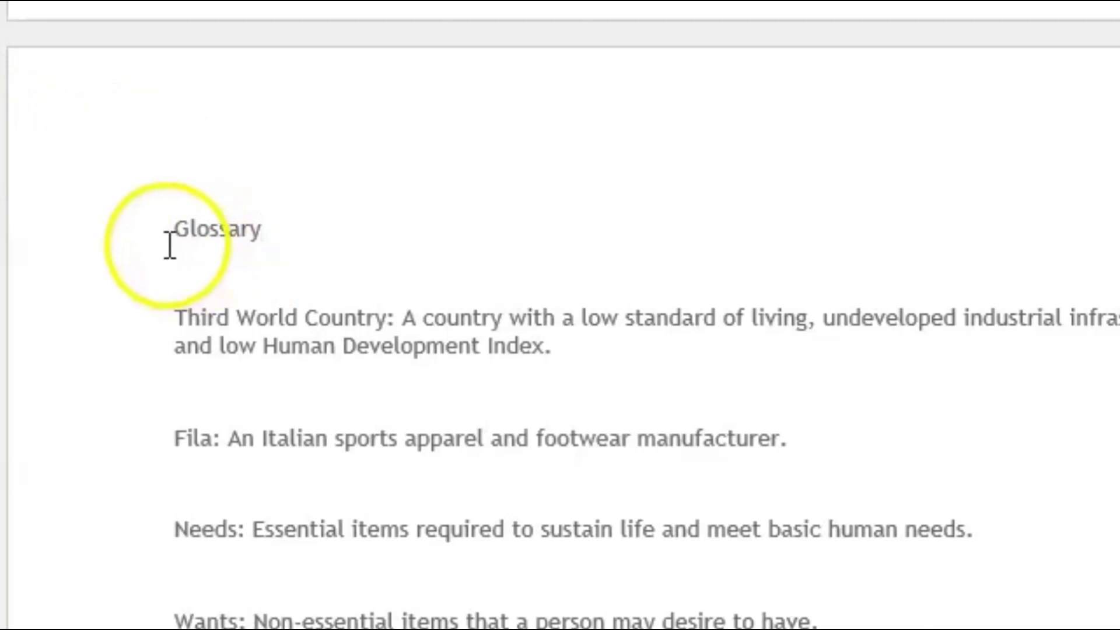
pyautogui.moveTo(164, 240); pyautogui.dragTo(303, 241)
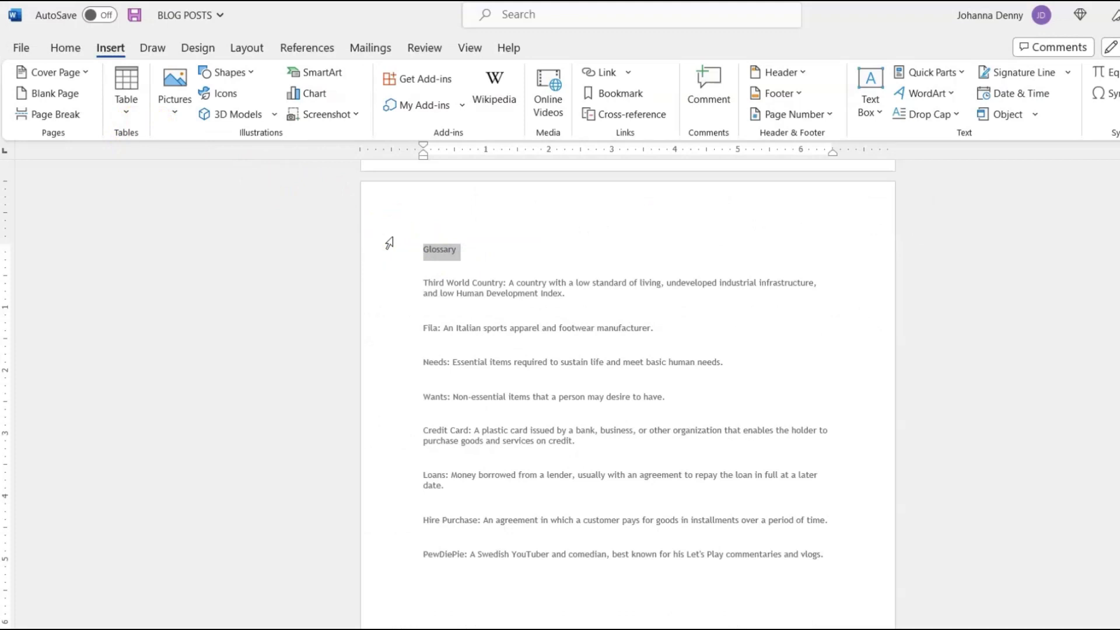
# - Center the Glossary heading and apply the Intense Quote style
pyautogui.click(65, 46)
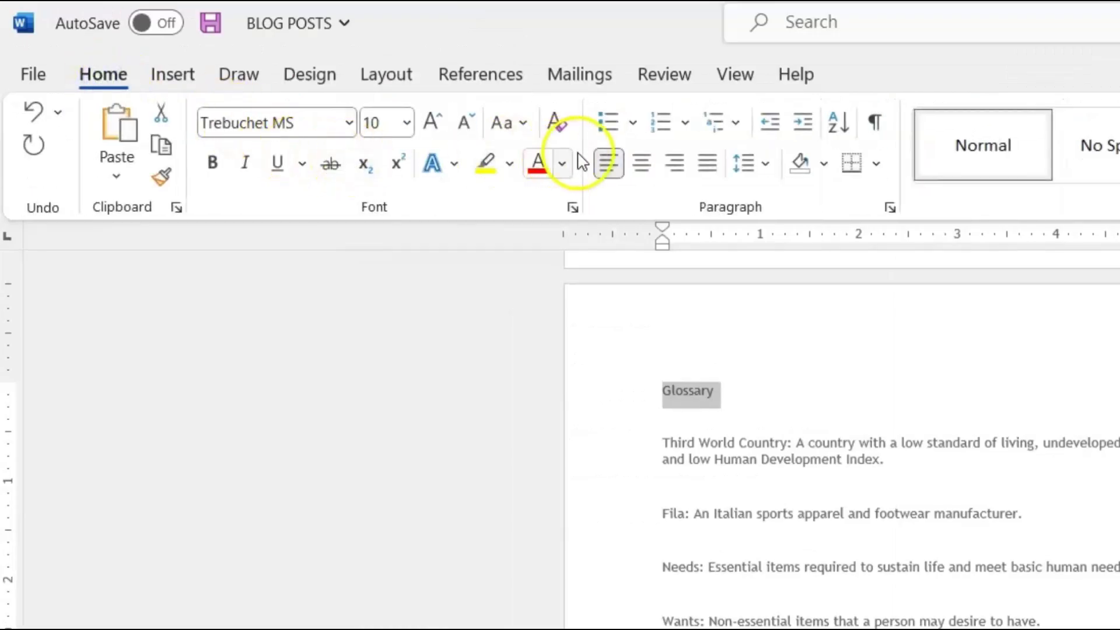
pyautogui.click(645, 161)
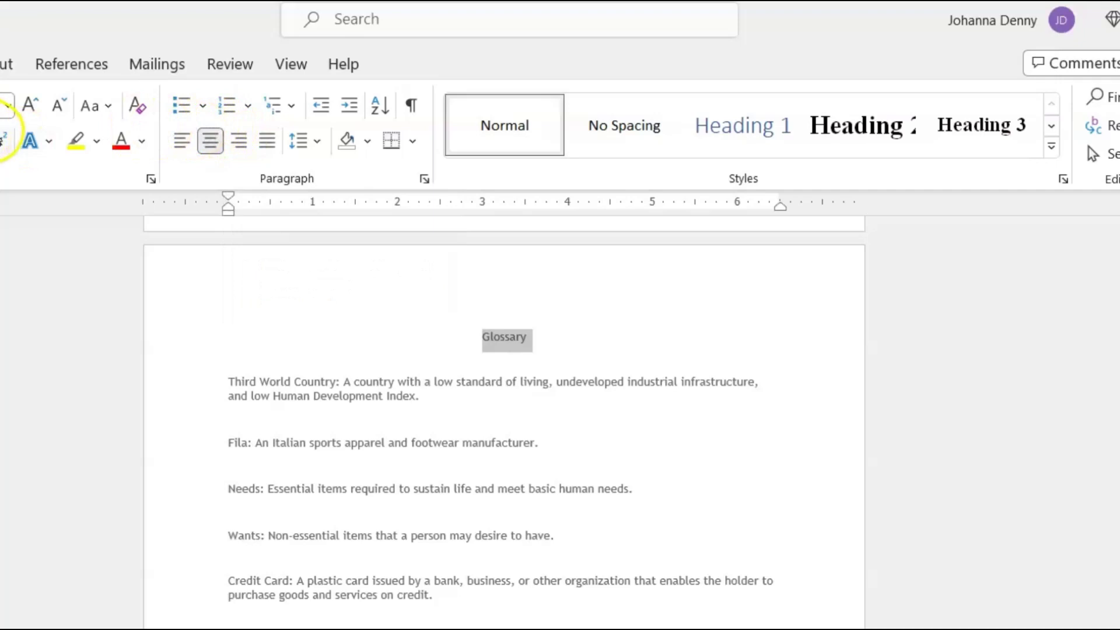
pyautogui.click(1061, 178)
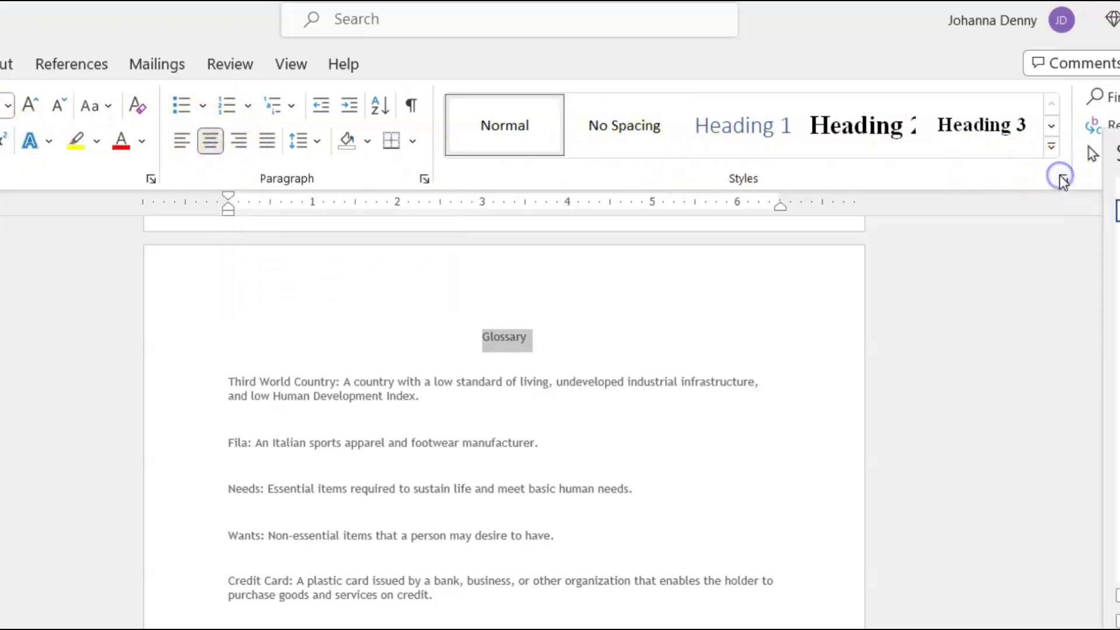
pyautogui.click(1051, 147)
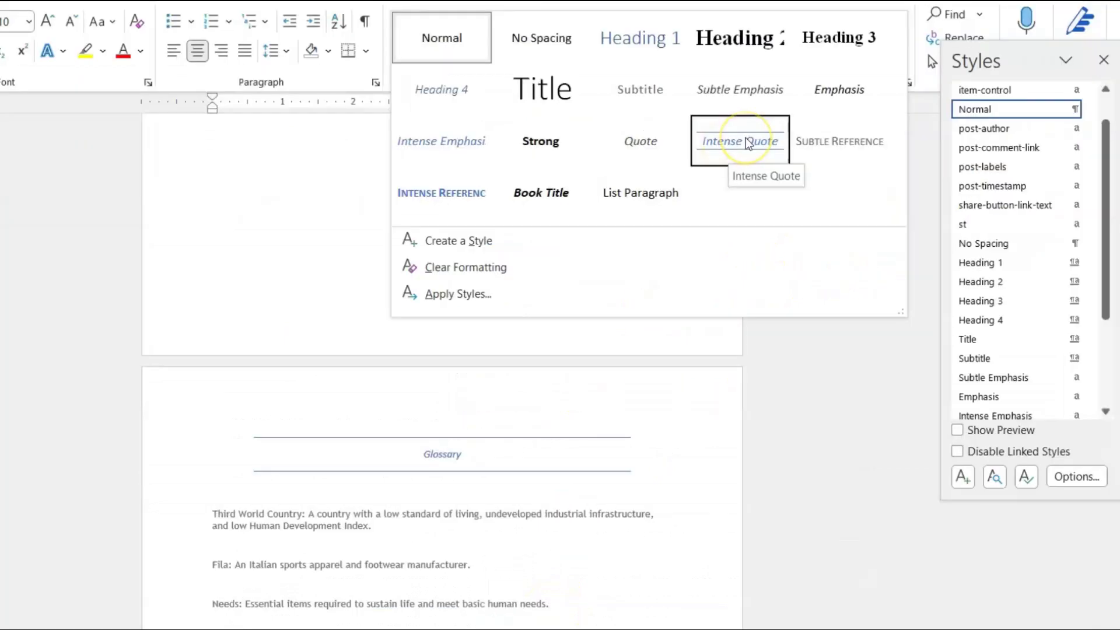
pyautogui.click(872, 252)
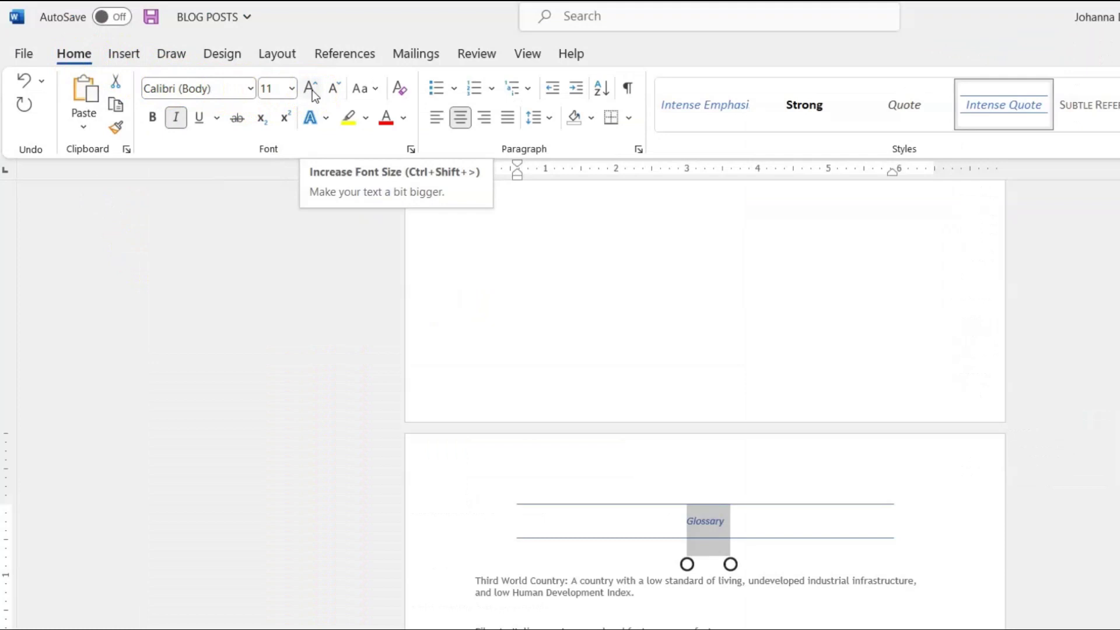
# - Make the heading UPPERCASE and set its font size to 18 pt
pyautogui.click(363, 91)
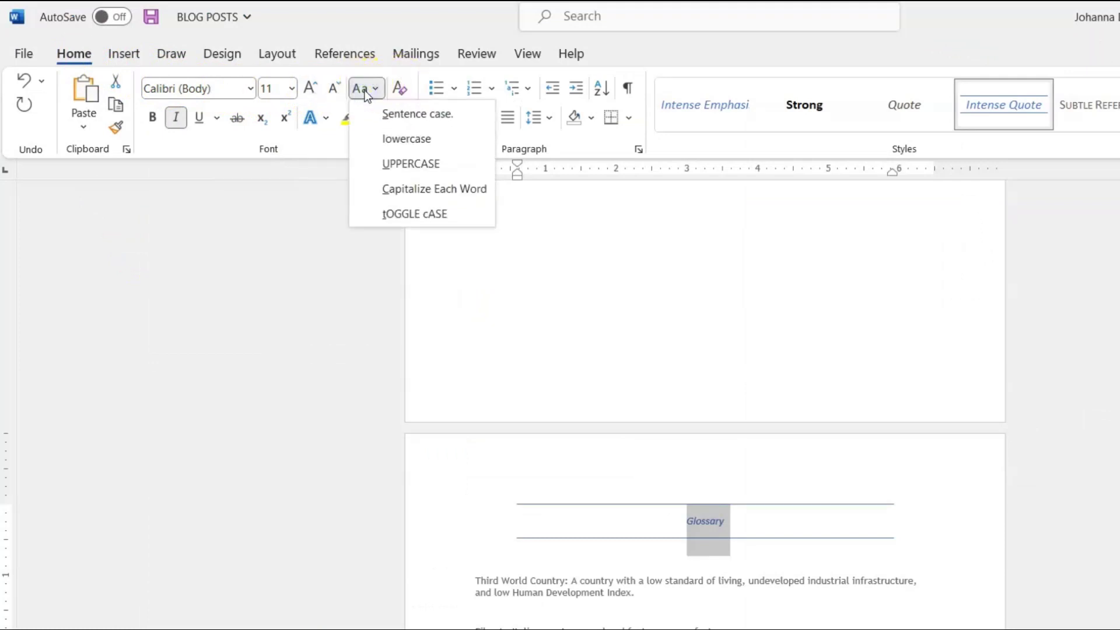
pyautogui.click(398, 164)
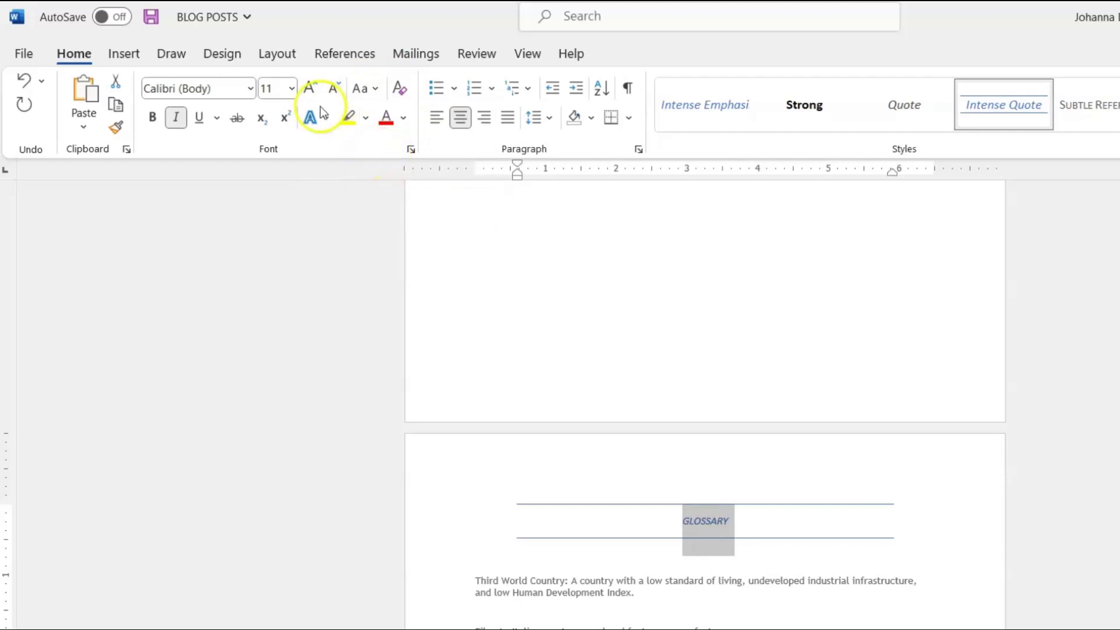
pyautogui.click(291, 89)
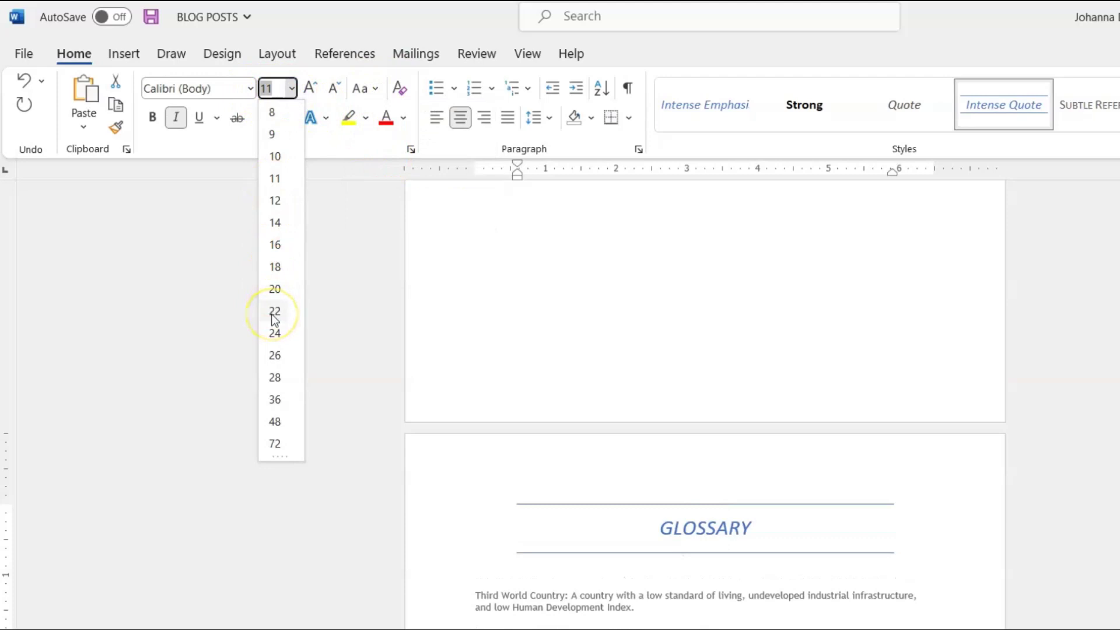
pyautogui.click(273, 274)
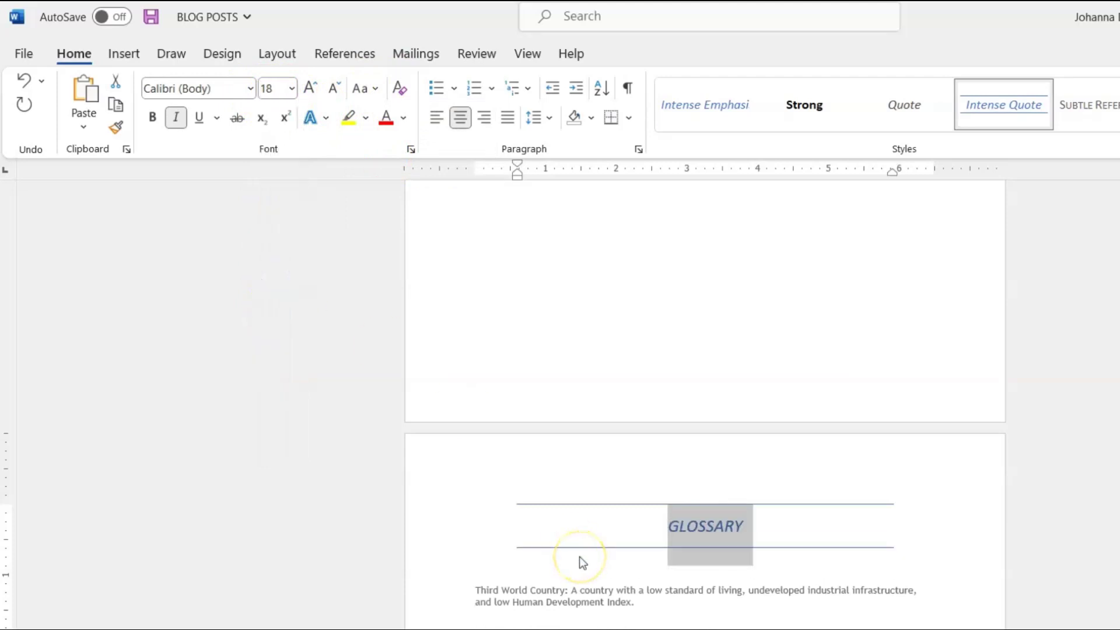
pyautogui.scroll(-5, 579, 557)
# - Insert a tab after 'Third World Country' in the first entry
pyautogui.click(511, 332)
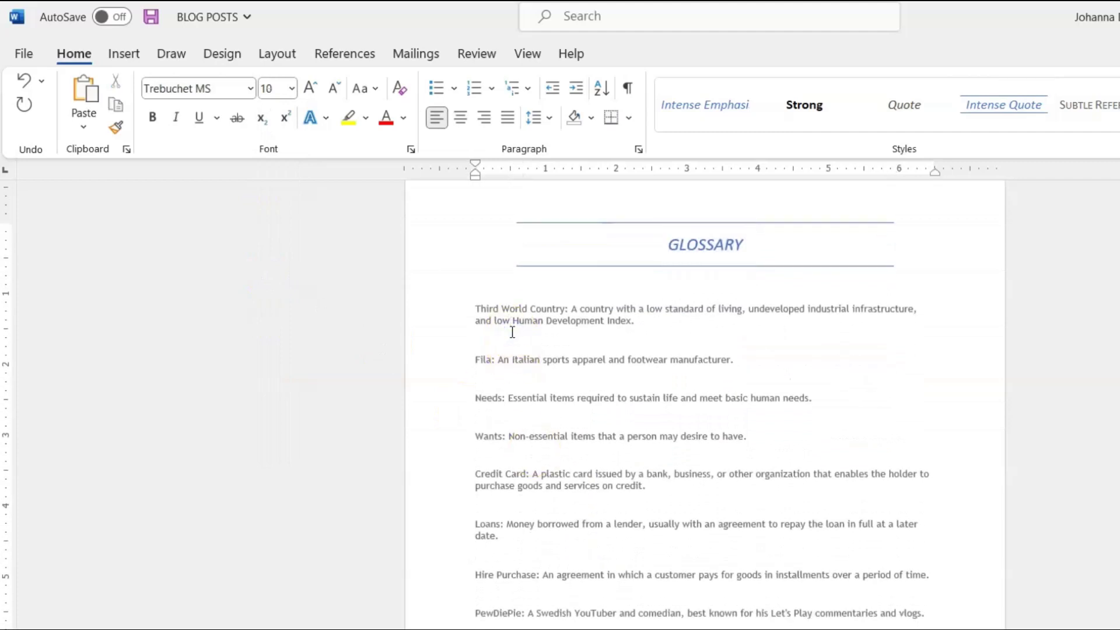
pyautogui.click(535, 315)
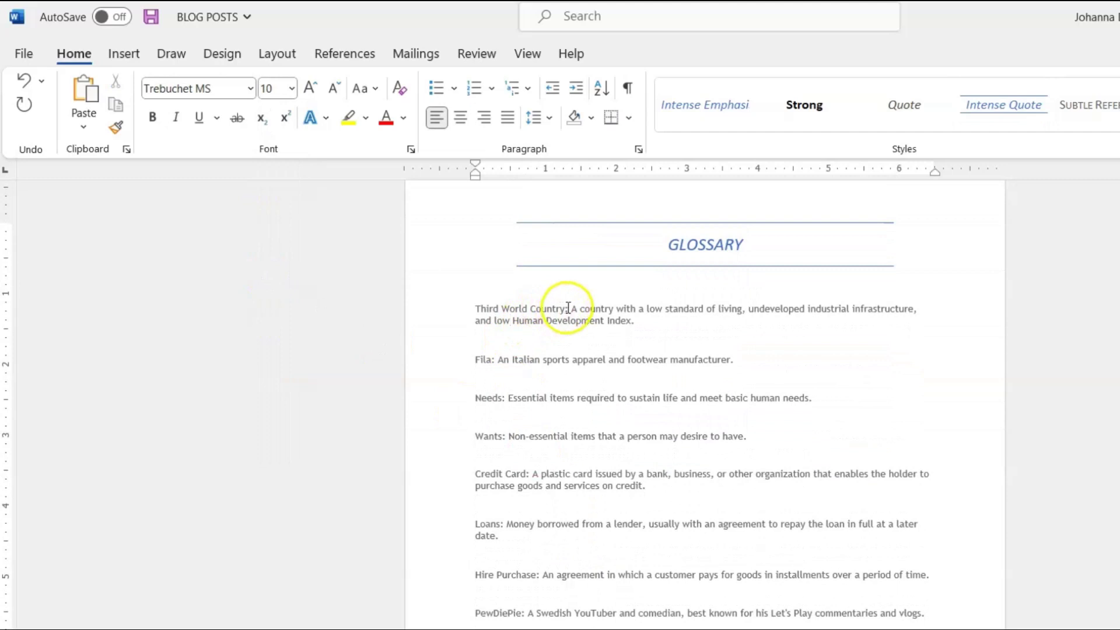
pyautogui.click(568, 308)
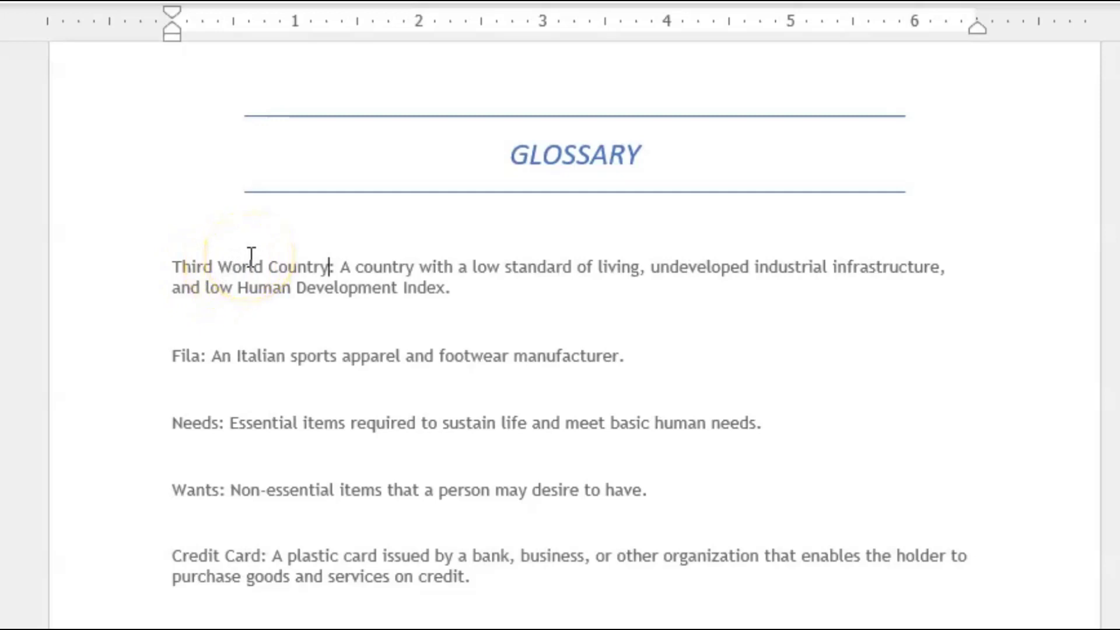
pyautogui.press('Tab')
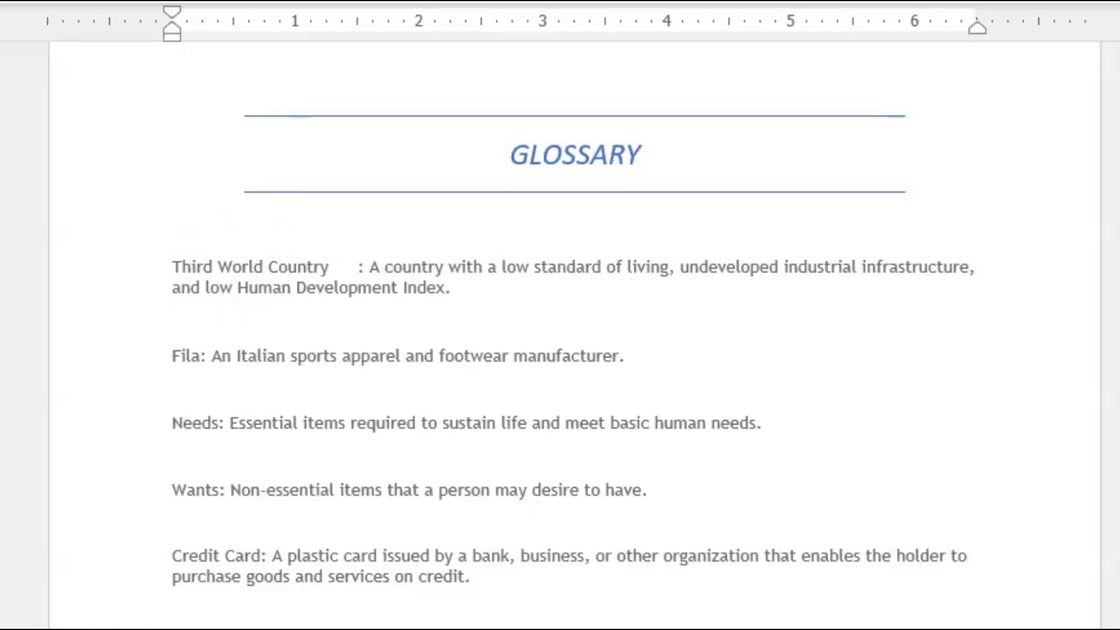
pyautogui.press('Tab')
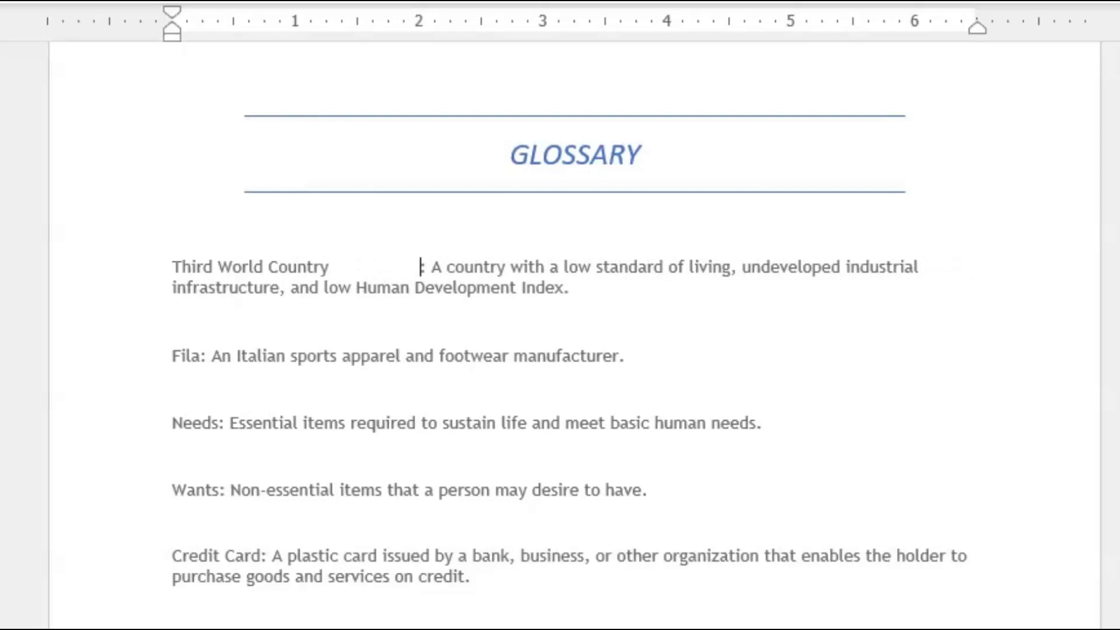
pyautogui.press('BackSpace')
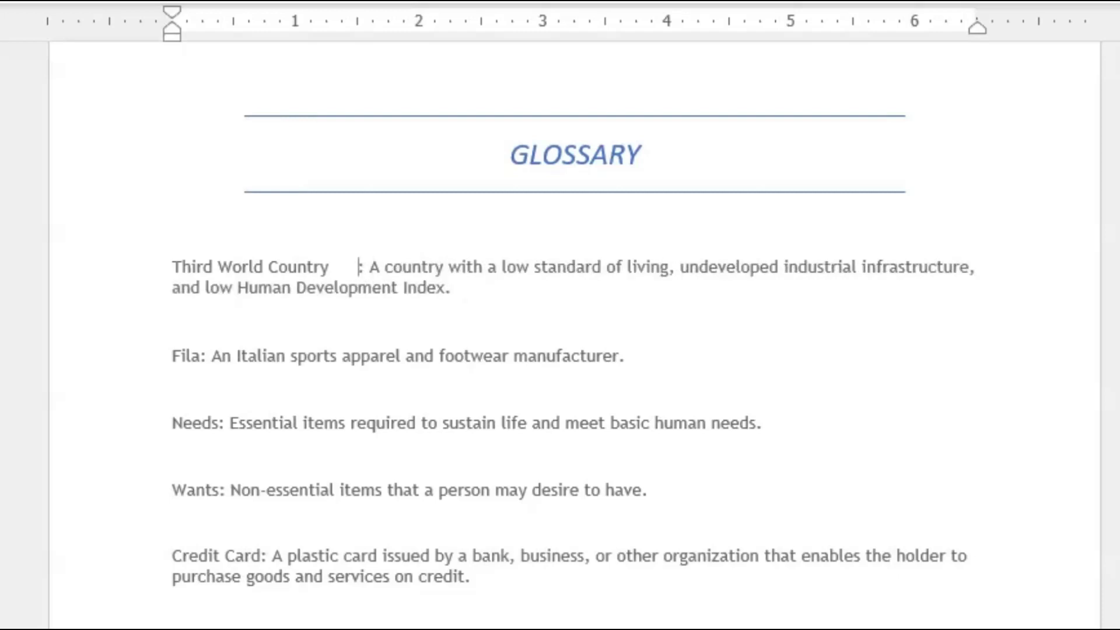
# - Give the first entry a hanging indent and delete the colon before 'A country'
pyautogui.click(173, 288)
pyautogui.hotkey('ctrl', 't')
pyautogui.hotkey('ctrl', 't')
pyautogui.hotkey('ctrl', 't')
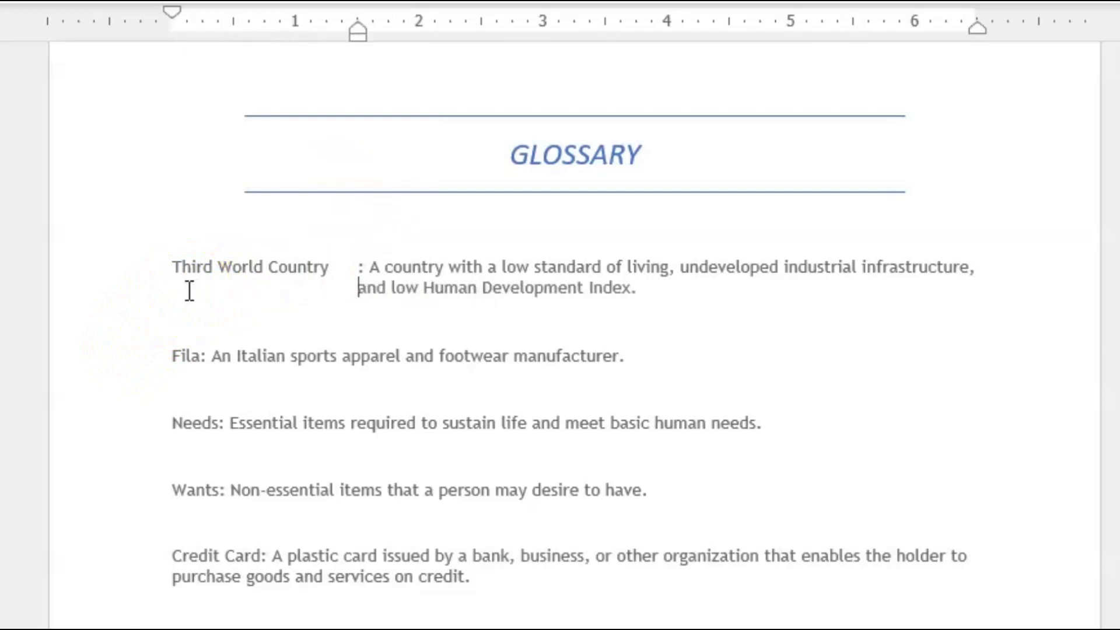
pyautogui.hotkey('ctrl', 'm')
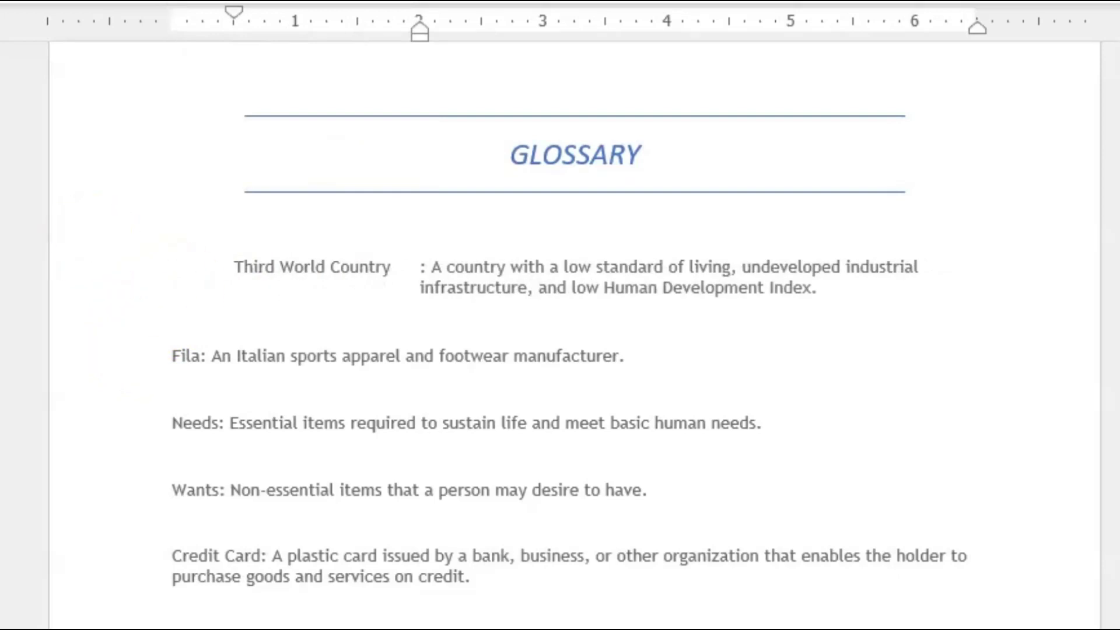
pyautogui.hotkey('ctrl', 'shift', 'm')
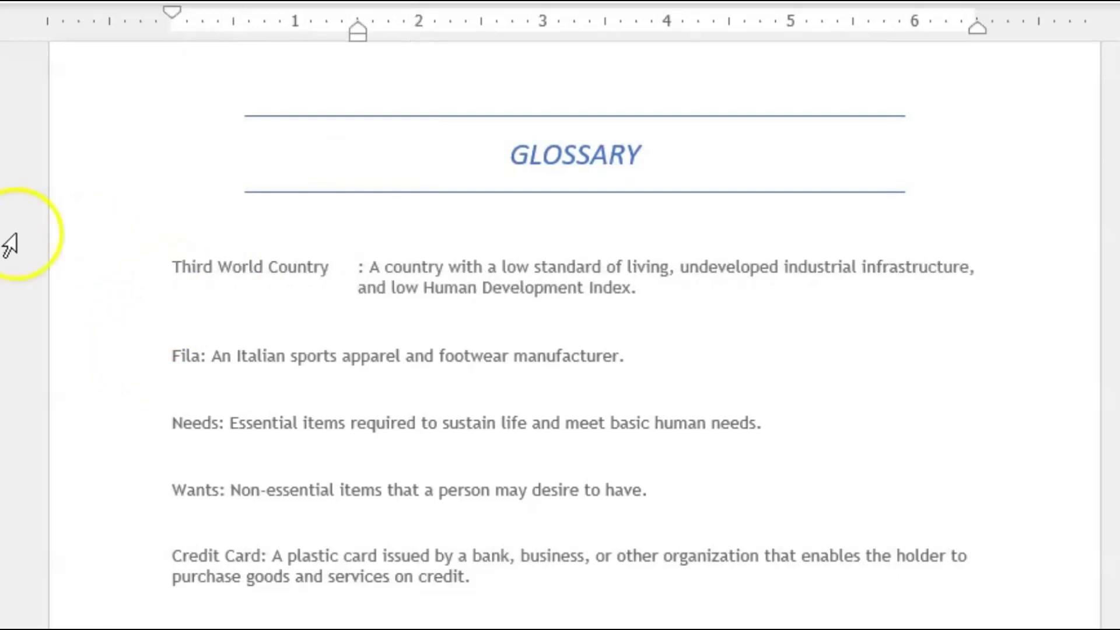
pyautogui.click(359, 287)
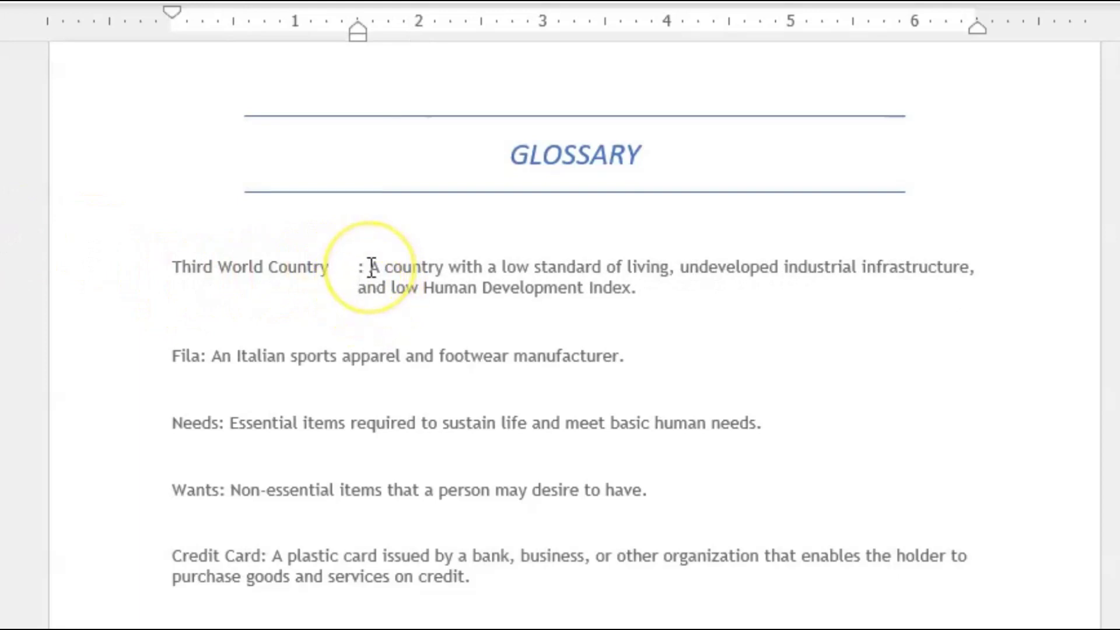
pyautogui.click(369, 266)
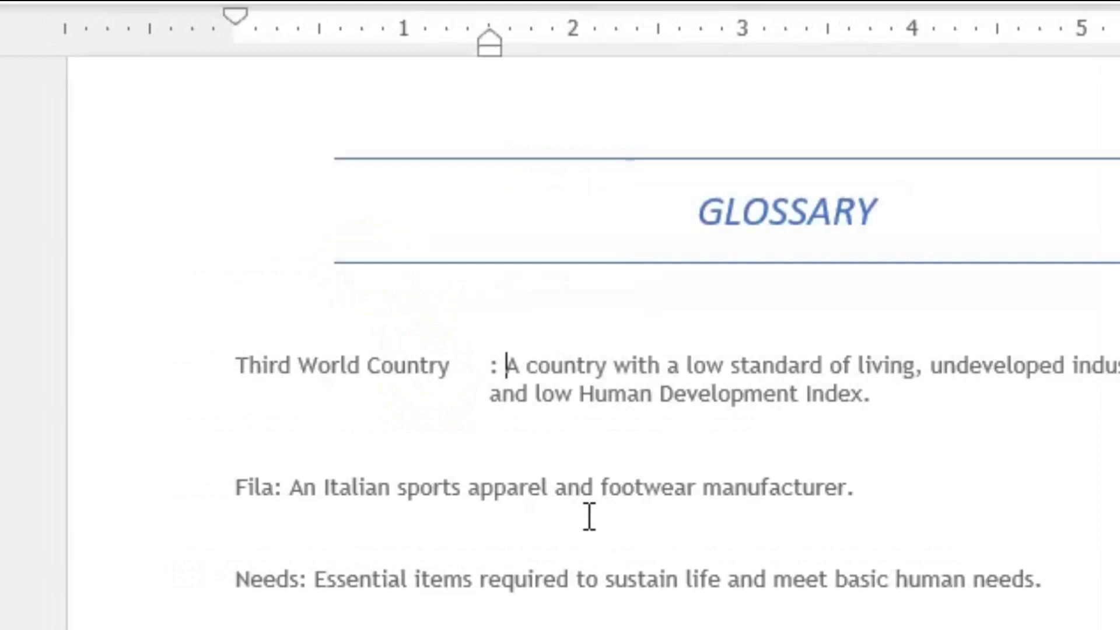
pyautogui.press('BackSpace')
pyautogui.press('BackSpace')
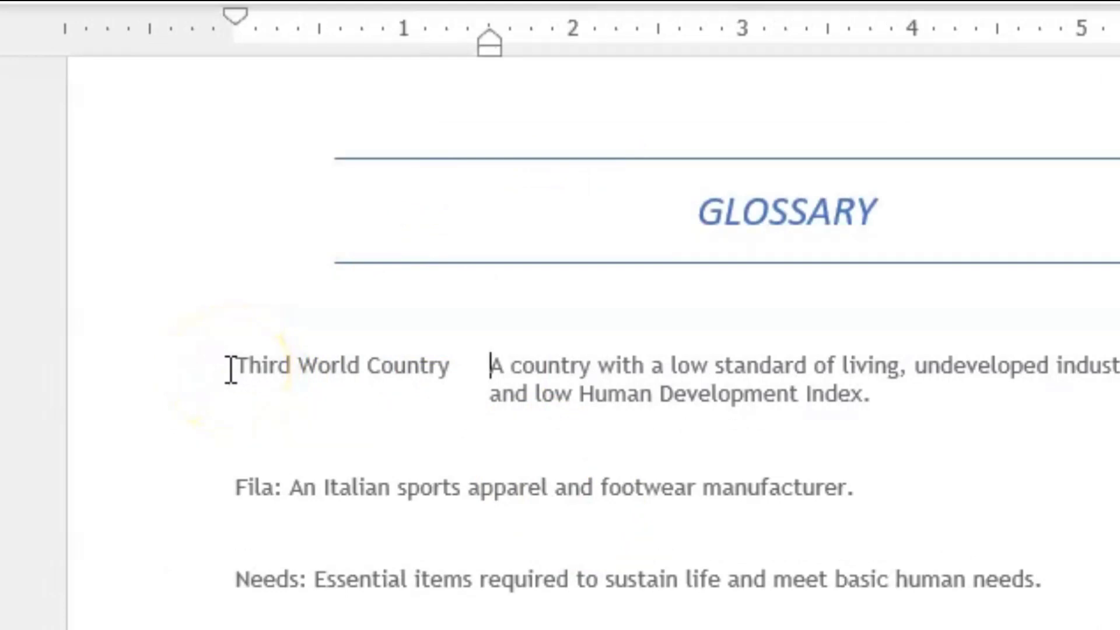
# - Apply the Intense Emphasis style to the term 'Third World Country'
pyautogui.moveTo(231, 369); pyautogui.dragTo(425, 360)
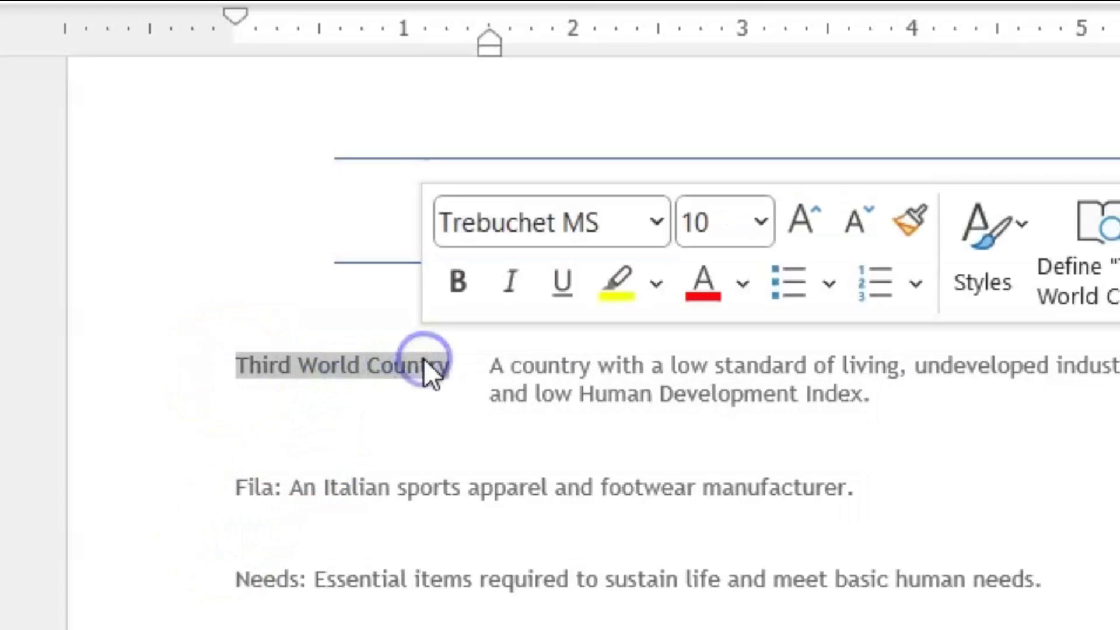
pyautogui.click(1026, 146)
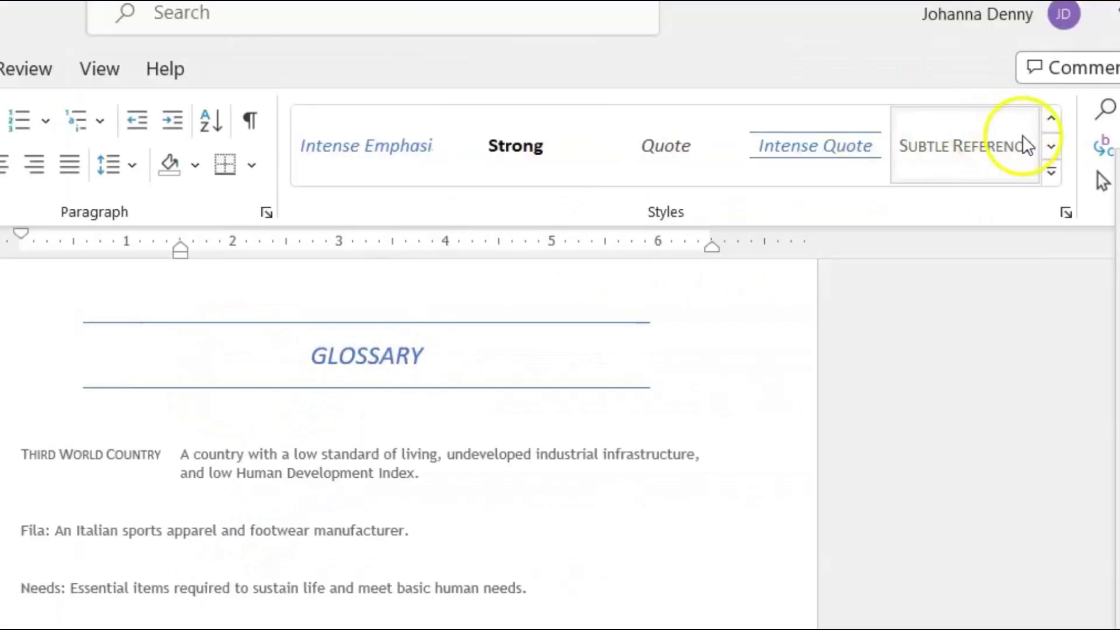
pyautogui.click(1053, 172)
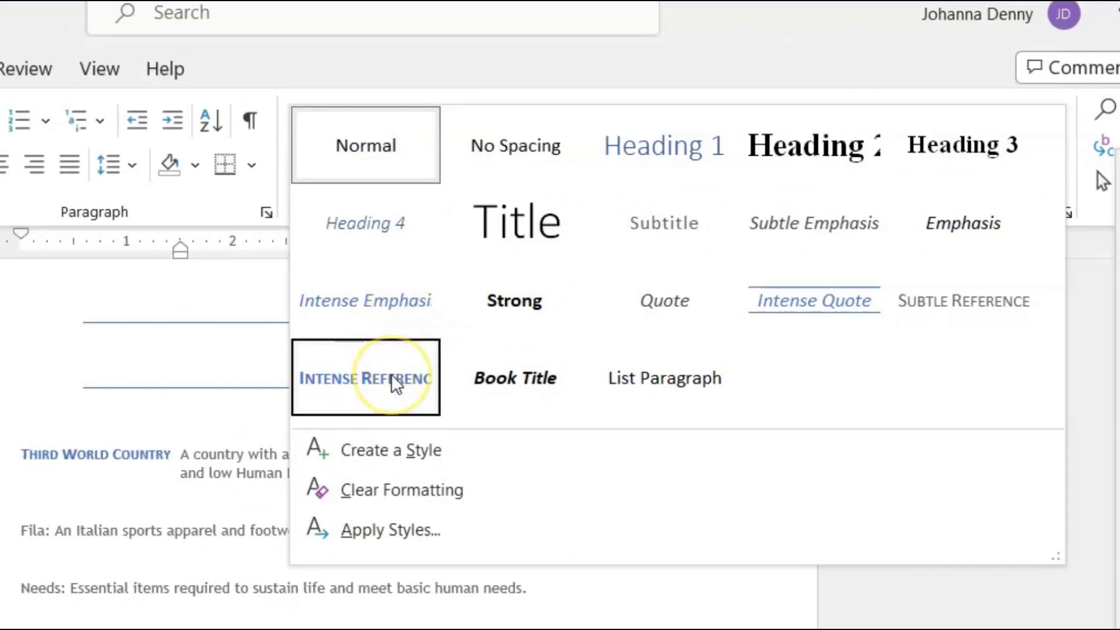
pyautogui.click(392, 310)
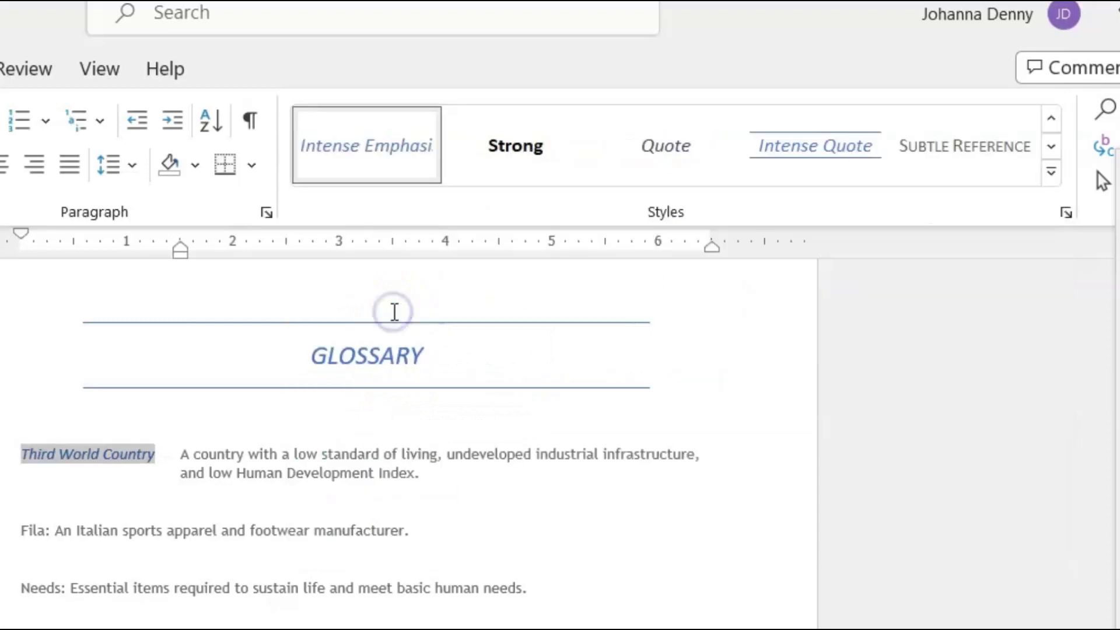
pyautogui.click(244, 480)
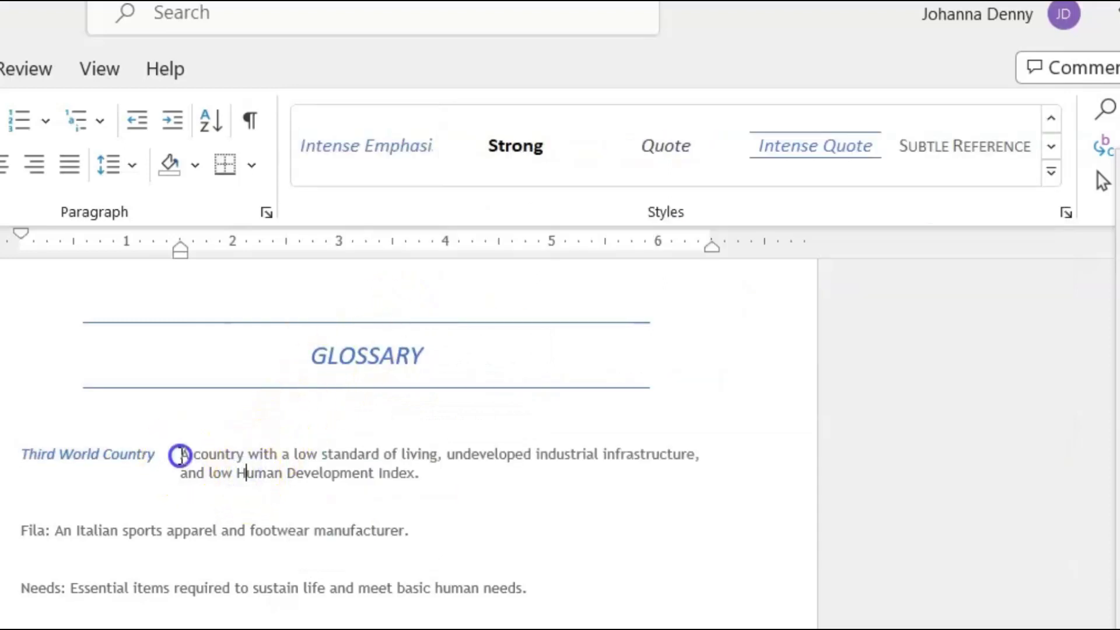
# - Make the Third World Country definition bold with the Strong style
pyautogui.moveTo(181, 454); pyautogui.dragTo(428, 468)
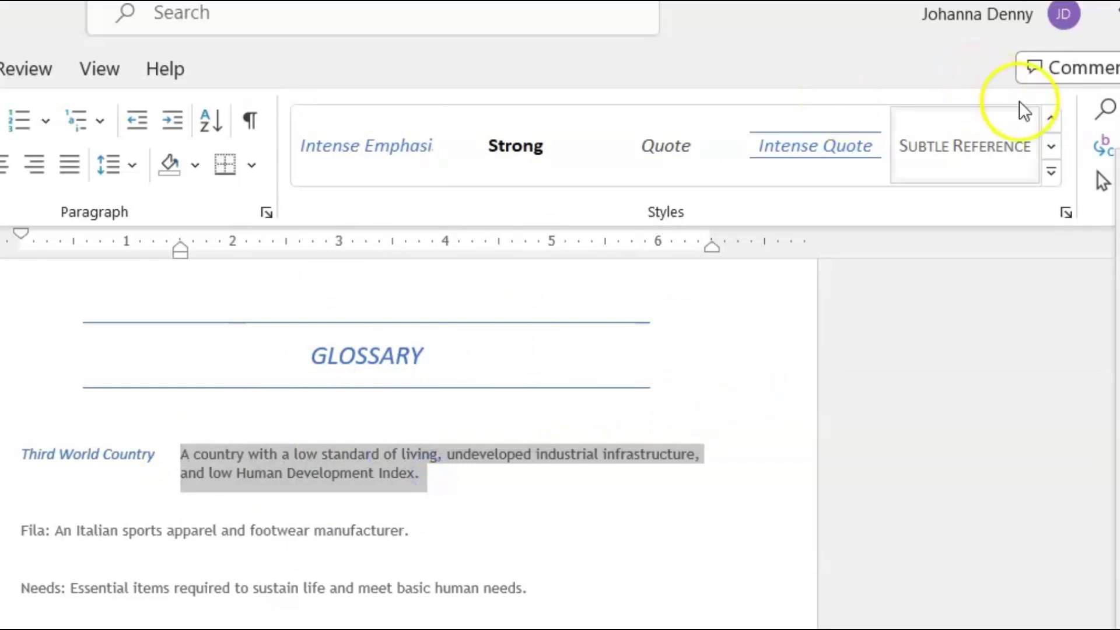
pyautogui.click(1051, 173)
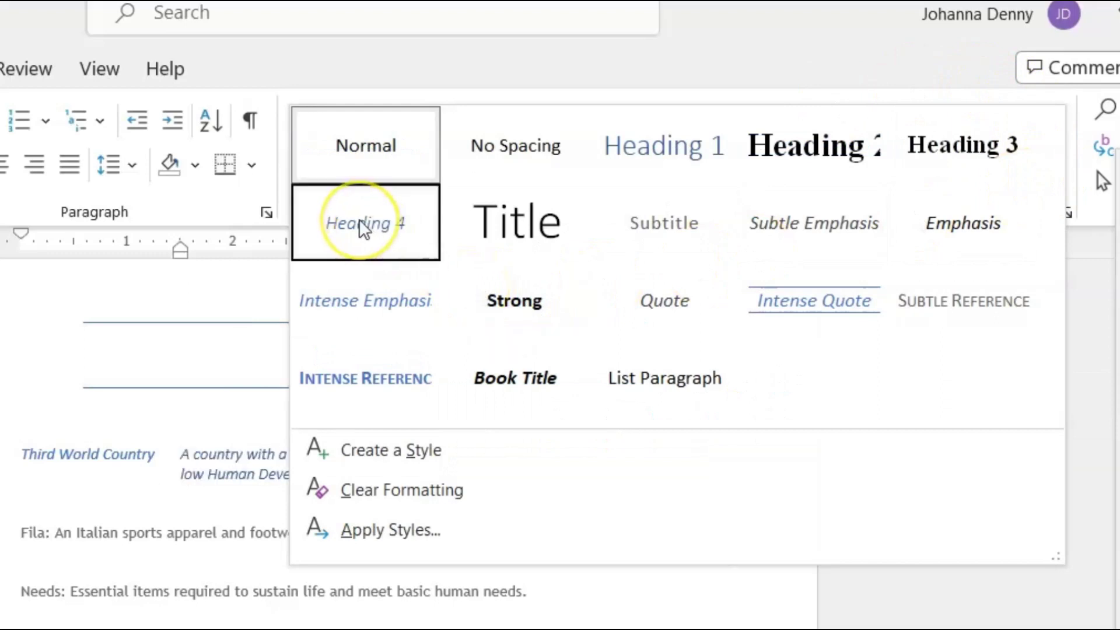
pyautogui.click(547, 306)
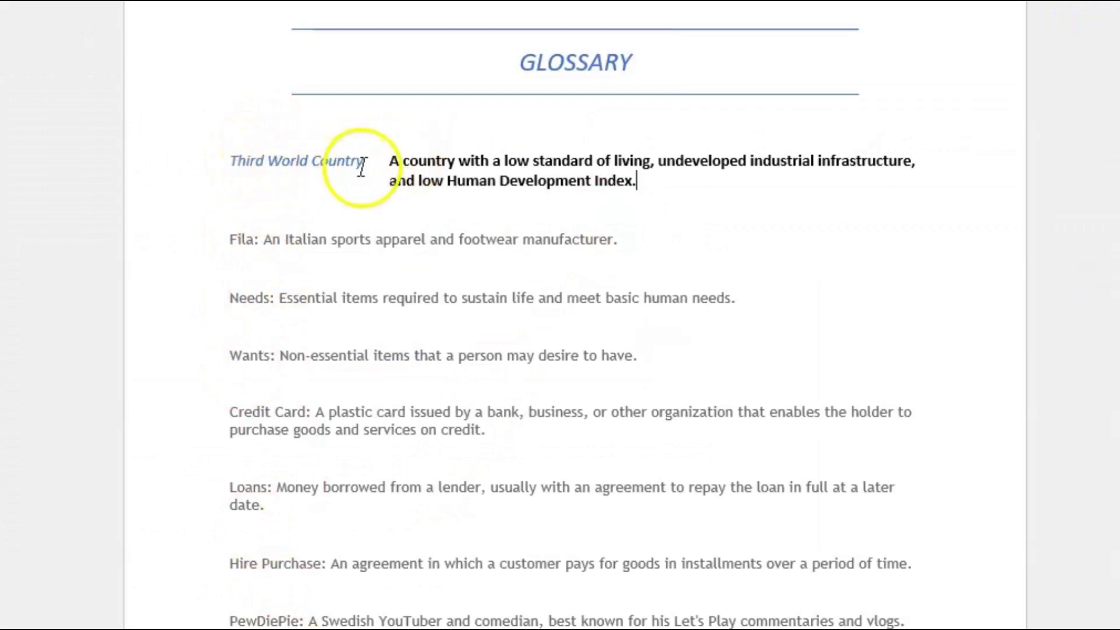
# - Replace the colon separators after Fila, Needs, Wants and Credit Card with tabs
pyautogui.click(263, 239)
pyautogui.press('BackSpace')
pyautogui.press('BackSpace')
pyautogui.press('Tab')
pyautogui.click(279, 298)
pyautogui.press('BackSpace')
pyautogui.press('BackSpace')
pyautogui.press('Tab')
pyautogui.click(276, 487)
pyautogui.press('Tab')
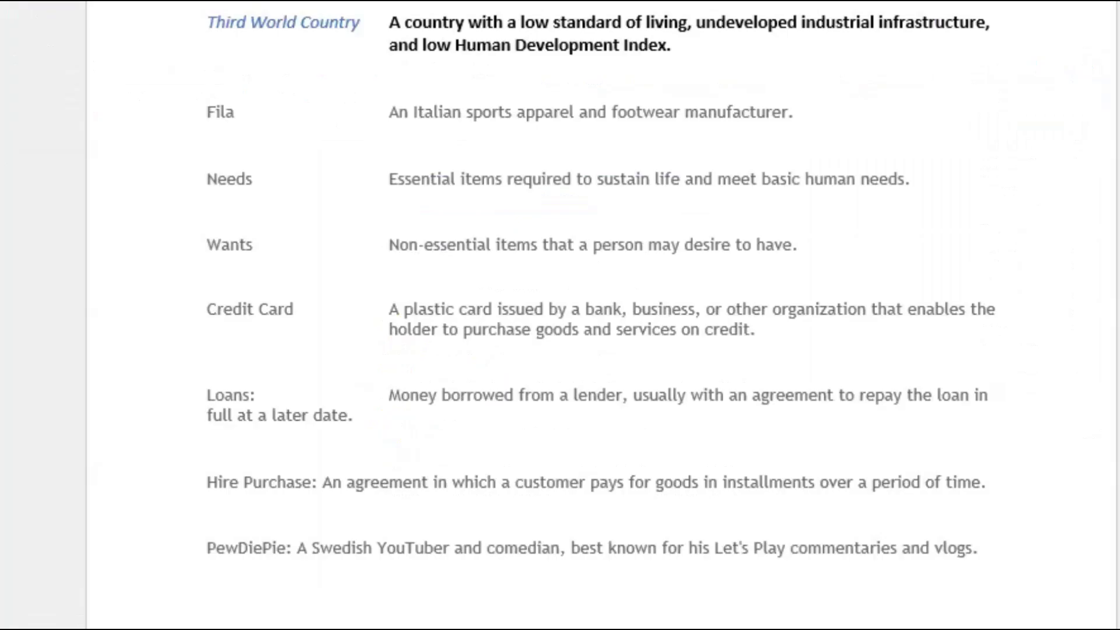
# - Remove the extra gap in the Loans definition so it wraps correctly
pyautogui.click(388, 392)
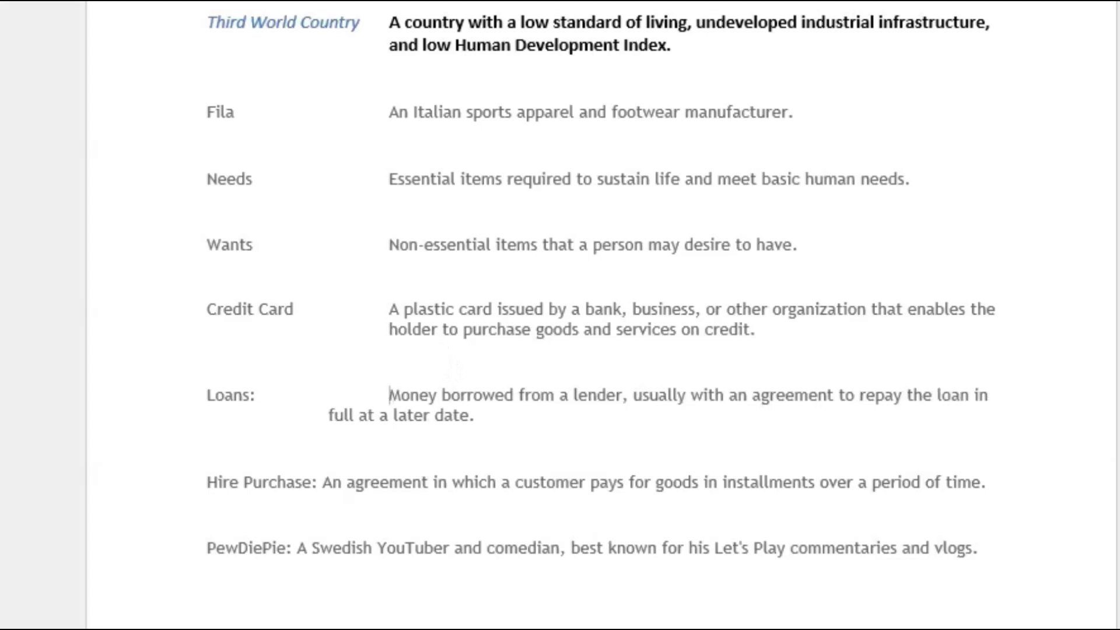
pyautogui.click(329, 415)
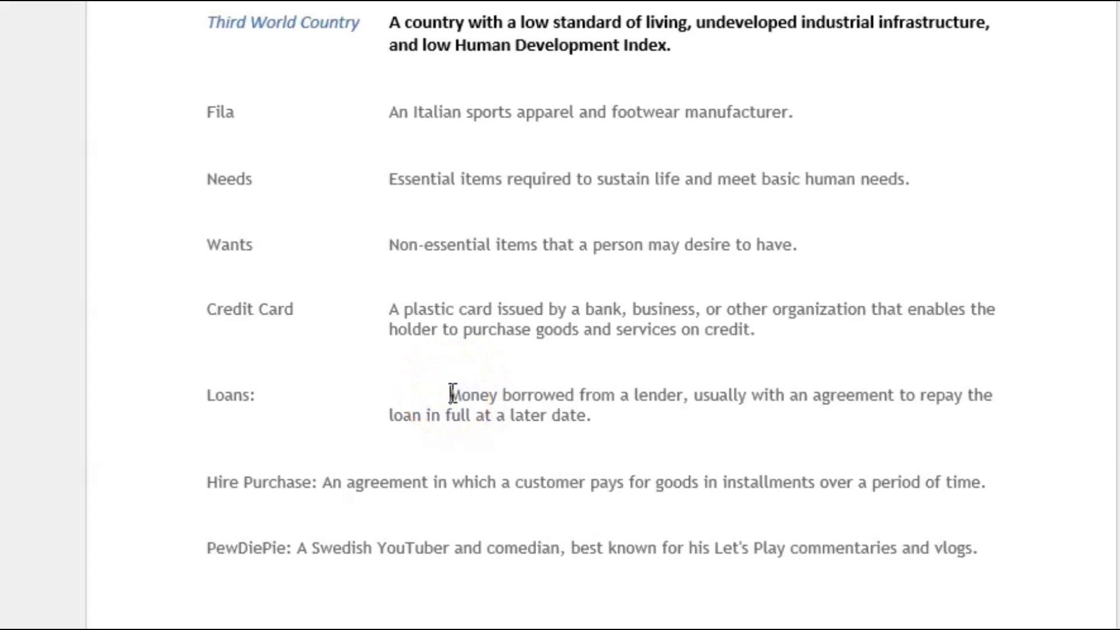
pyautogui.press('BackSpace')
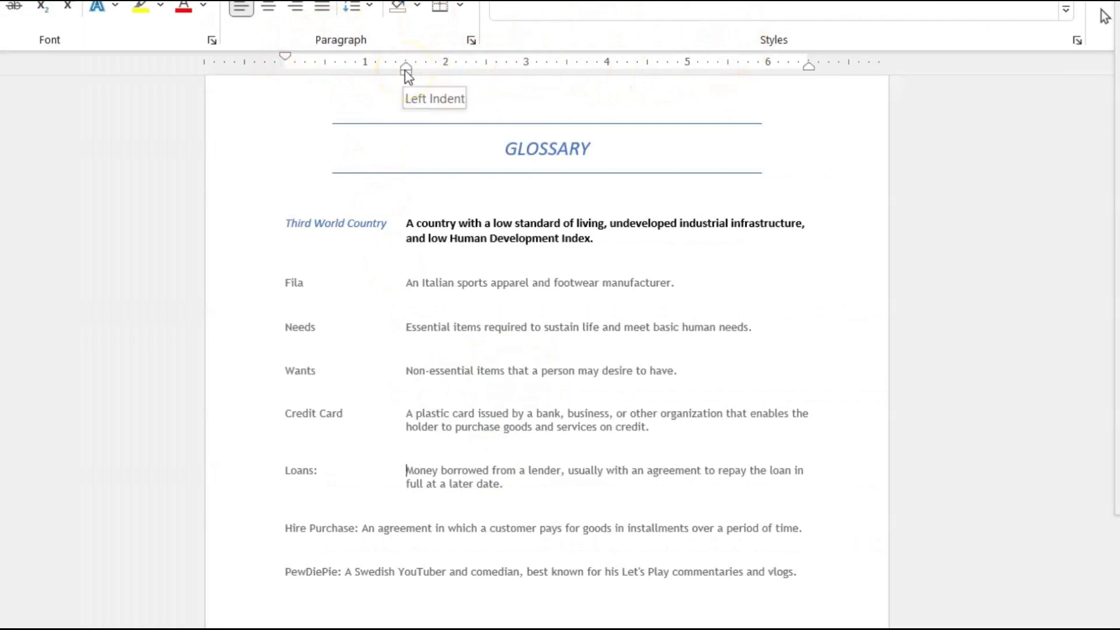
# - Replace the separators after Hire Purchase and PewDiePie with tabs
pyautogui.click(287, 59)
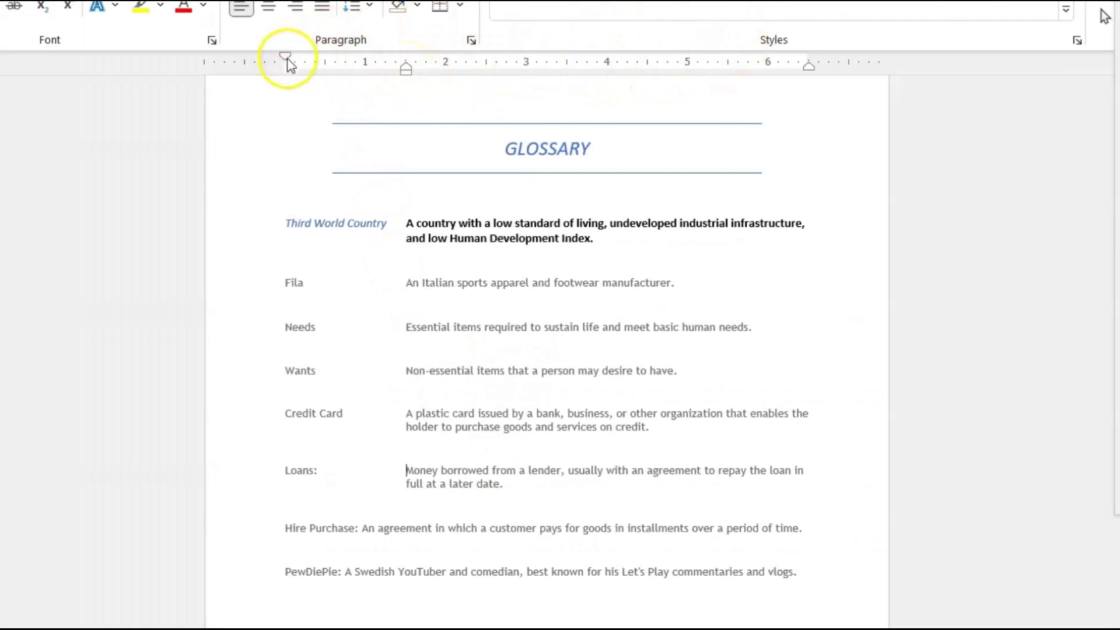
pyautogui.click(410, 72)
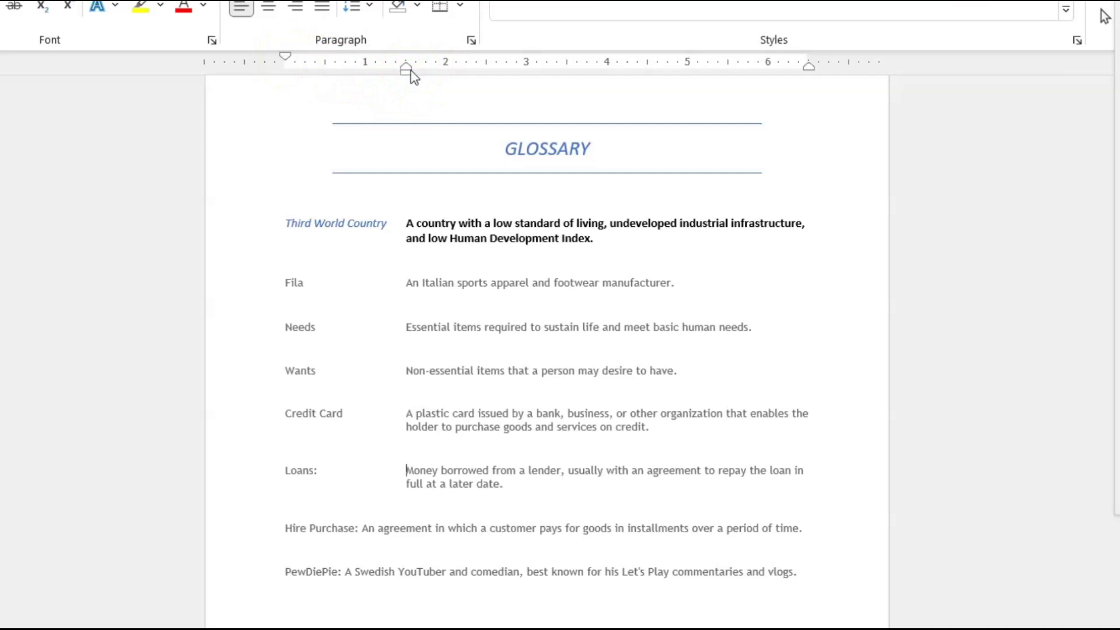
pyautogui.click(362, 528)
pyautogui.press('BackSpace')
pyautogui.press('BackSpace')
pyautogui.press('Tab')
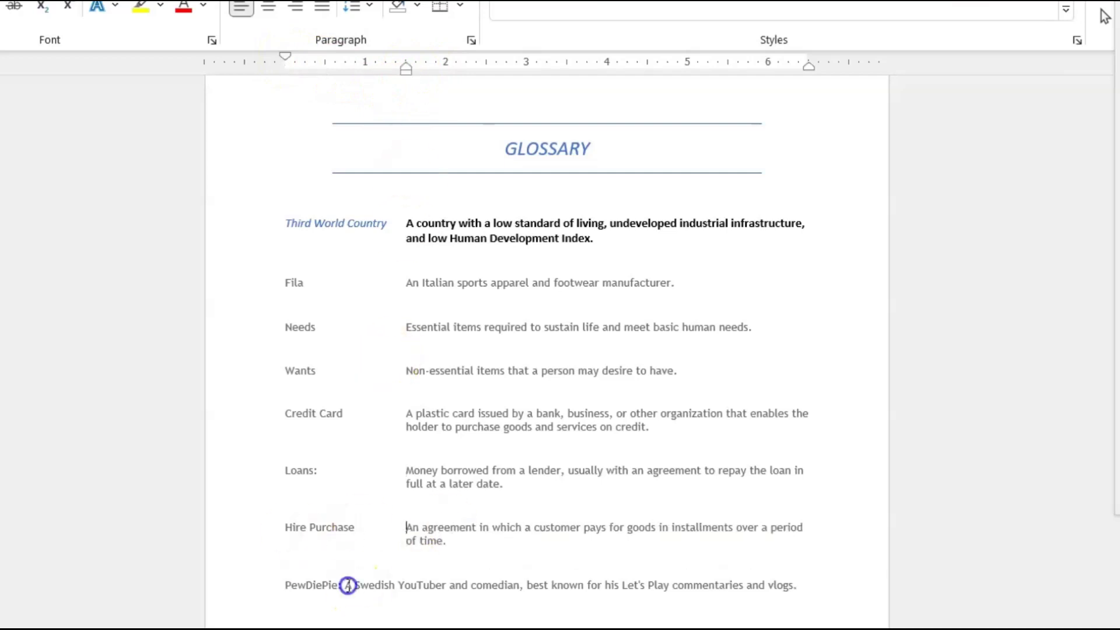
pyautogui.click(347, 584)
pyautogui.press('BackSpace')
pyautogui.press('Tab')
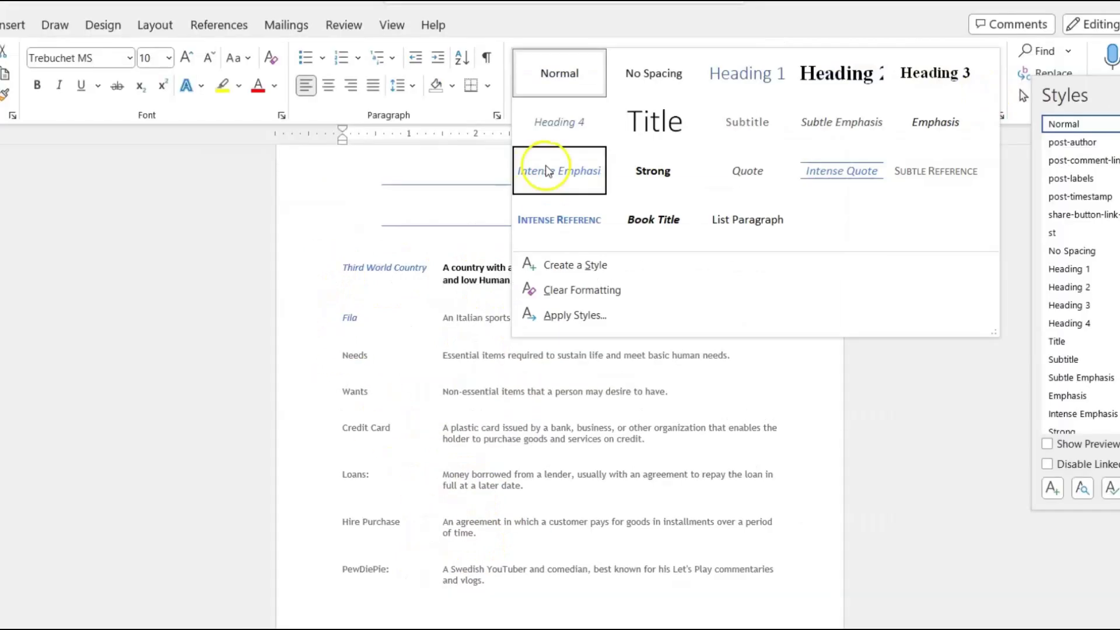
# - Apply Intense Emphasis to another glossary term from the Styles gallery
pyautogui.click(535, 110)
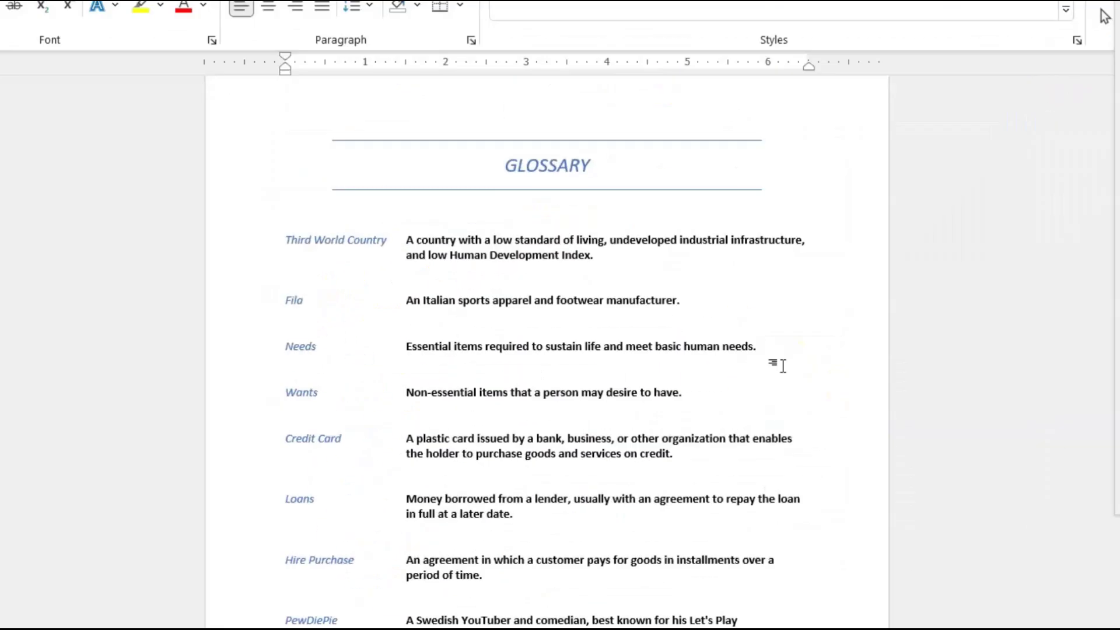
pyautogui.scroll(-1, 780, 365)
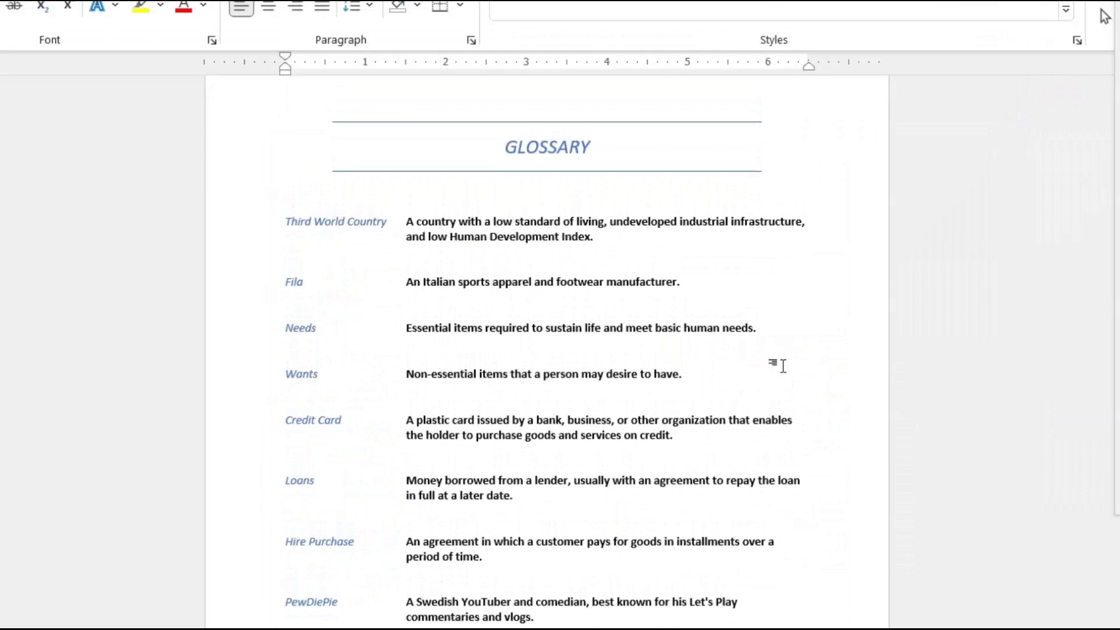